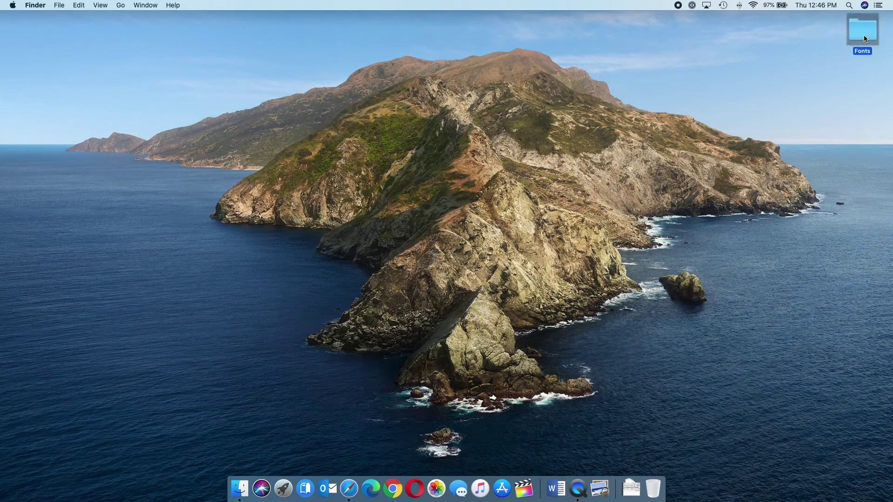
Open the Fonts folder on the desktop and install the University.otf font in Font Book.
double_click(865, 39)
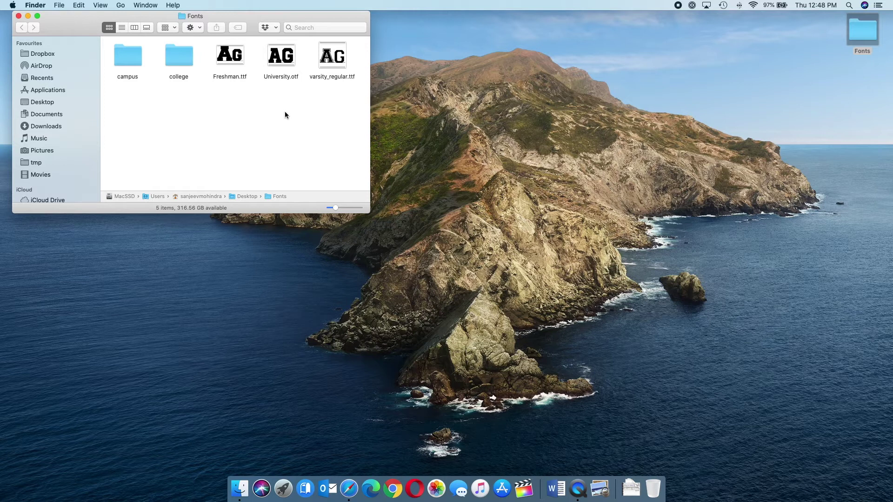
double_click(284, 76)
click(91, 182)
drag(90, 181, 329, 128)
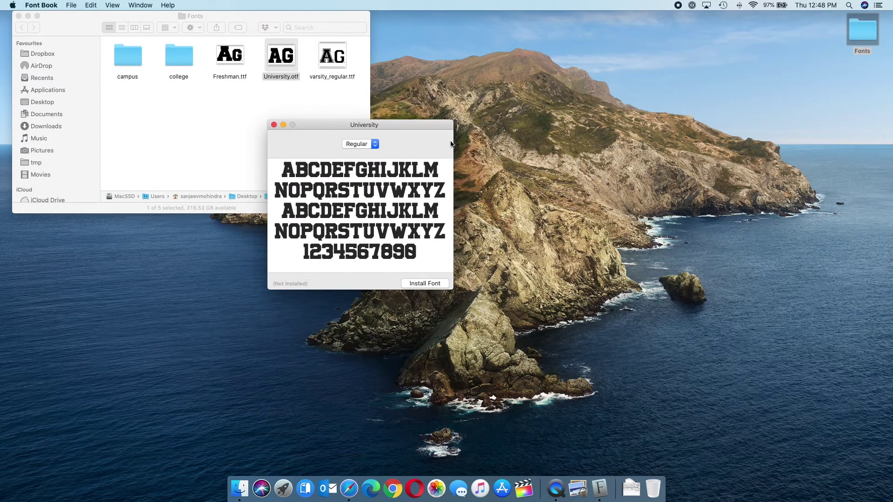
click(434, 285)
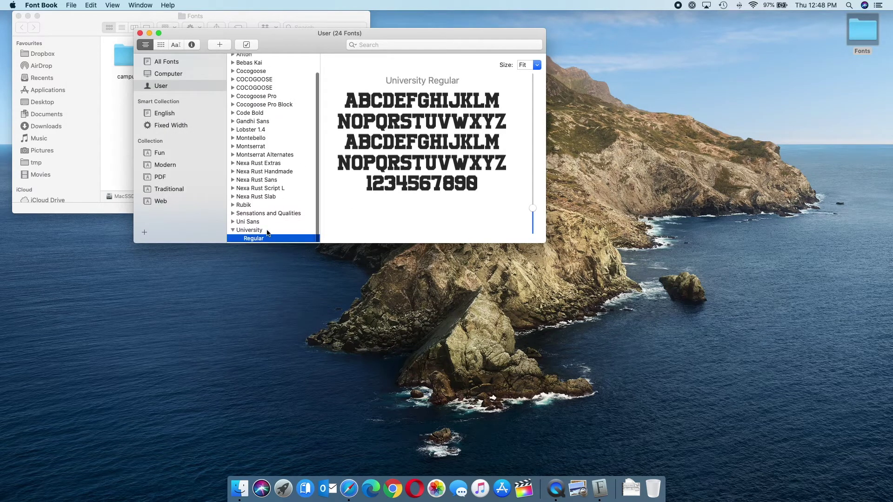
Examine the fonts listed in the User collection and compare them with those in the Computer collection.
scroll(267, 164, up, 3)
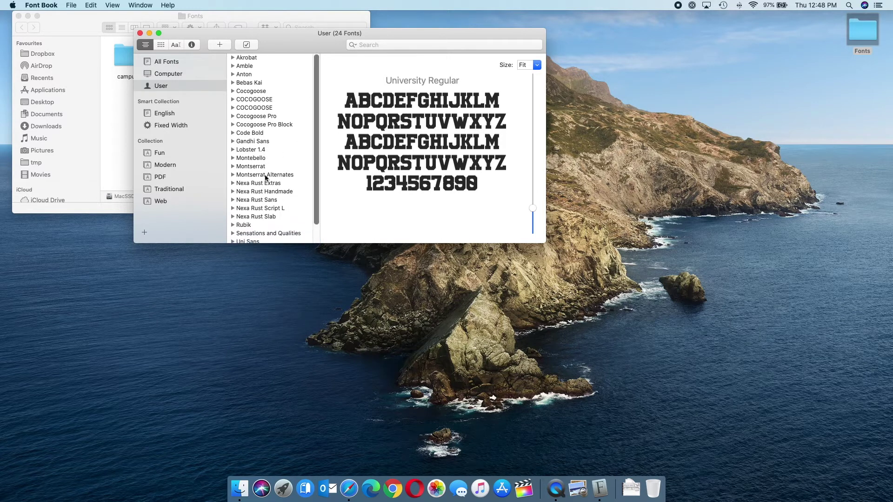
scroll(260, 201, down, 2)
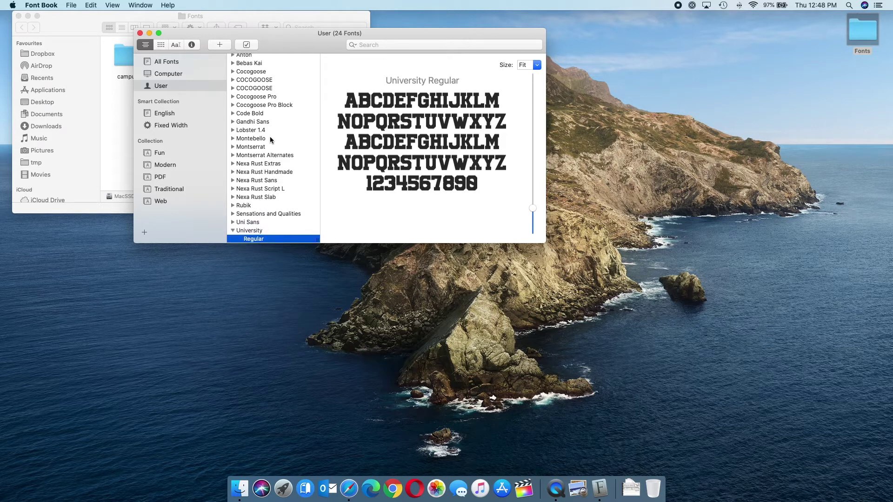
scroll(267, 206, up, 2)
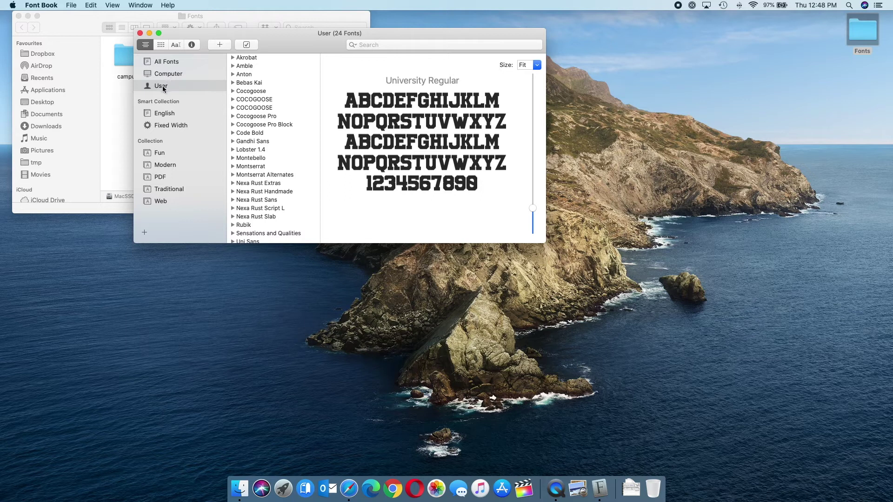
mouse_move(174, 80)
click(172, 74)
scroll(281, 171, down, 5)
scroll(281, 168, up, 10)
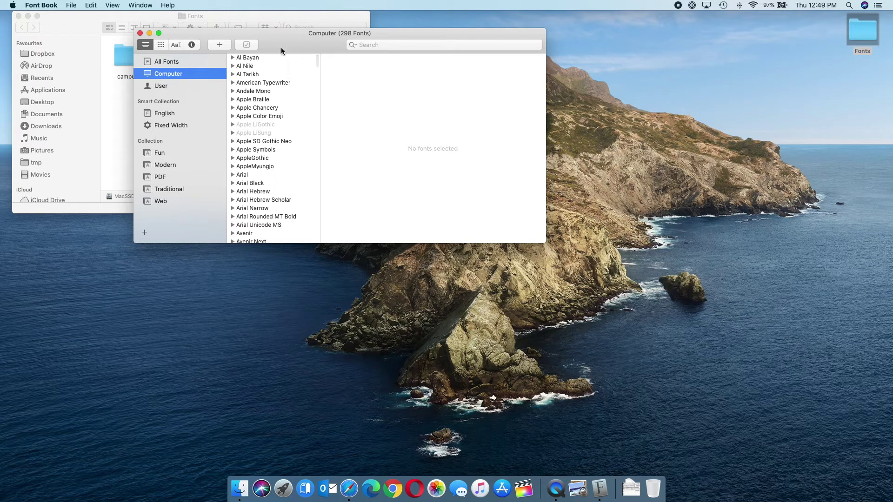
click(172, 86)
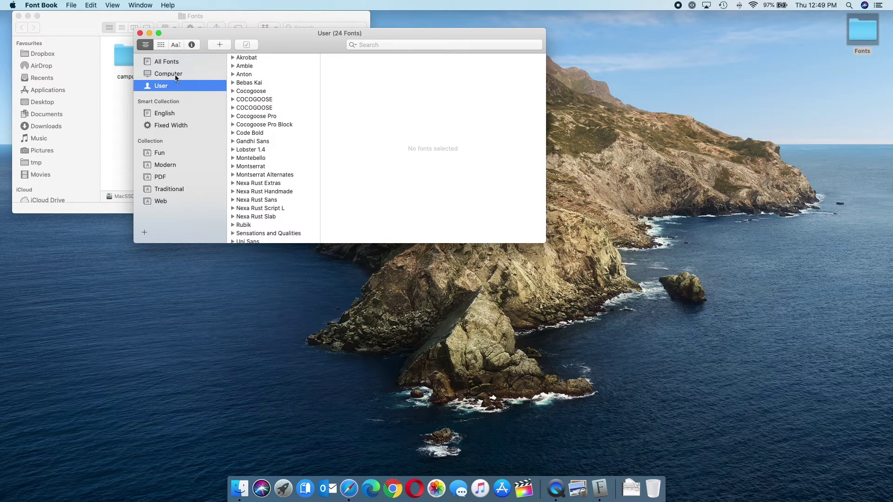
click(175, 76)
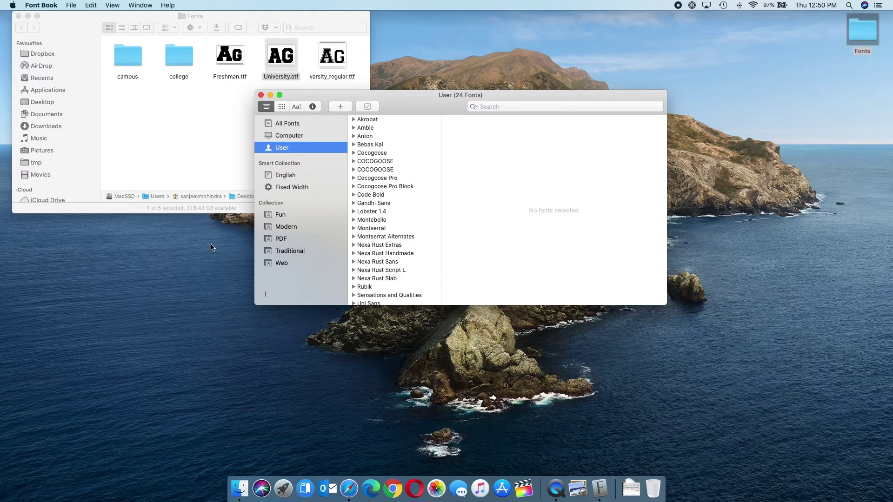
Close the Font Book window and try to launch Font Book from Launchpad's Other folder.
click(261, 95)
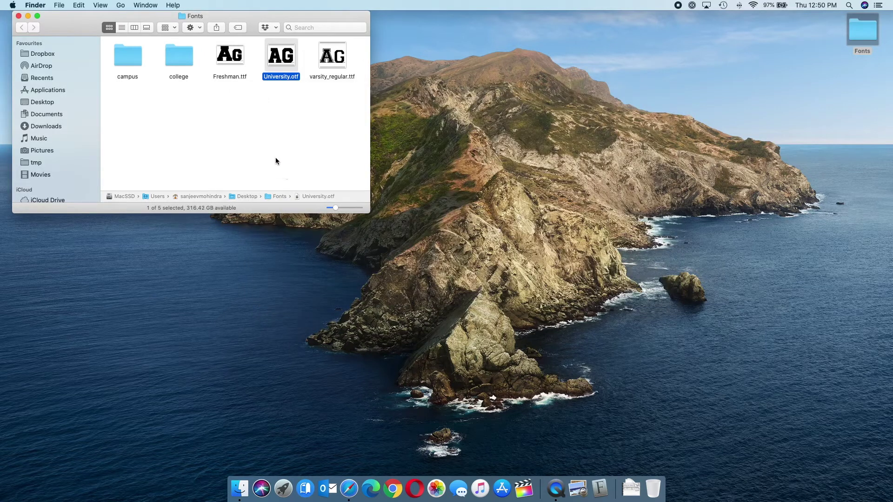
key(F4)
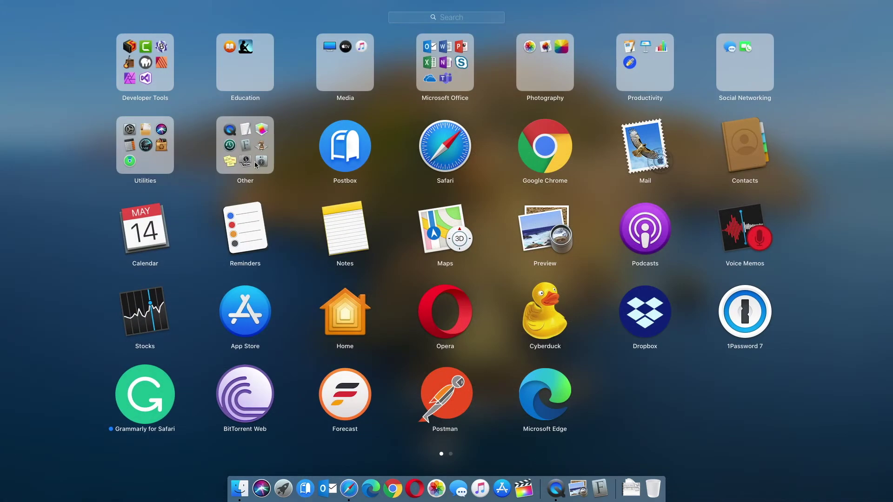
click(262, 181)
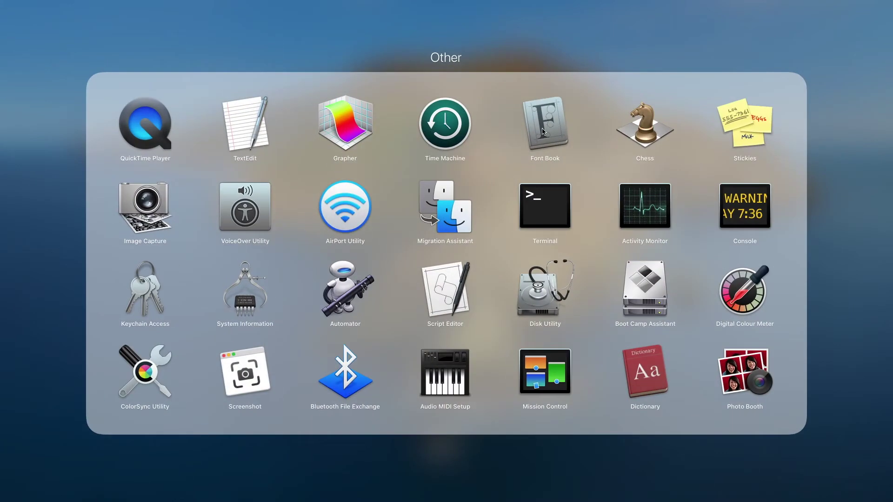
click(550, 134)
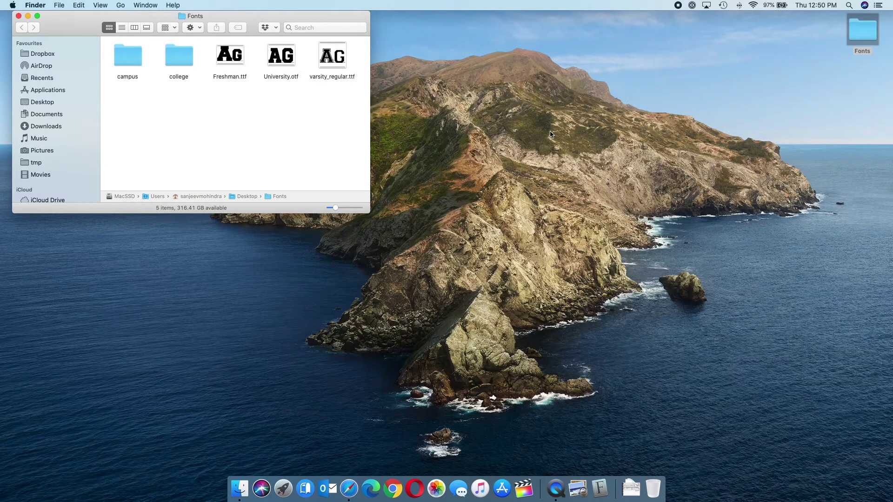
Search the Mac for "font", open Font Book, and move its window clear of the font files.
key(super+space)
text(font)
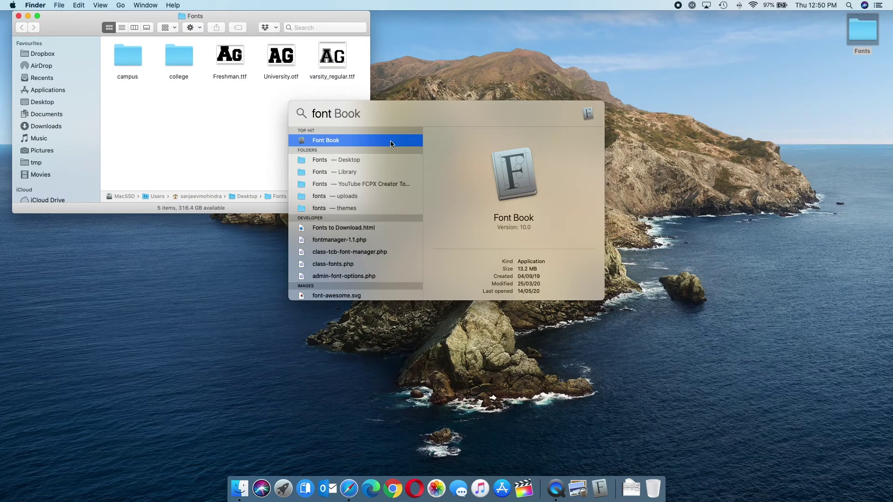
key(super+a)
click(332, 141)
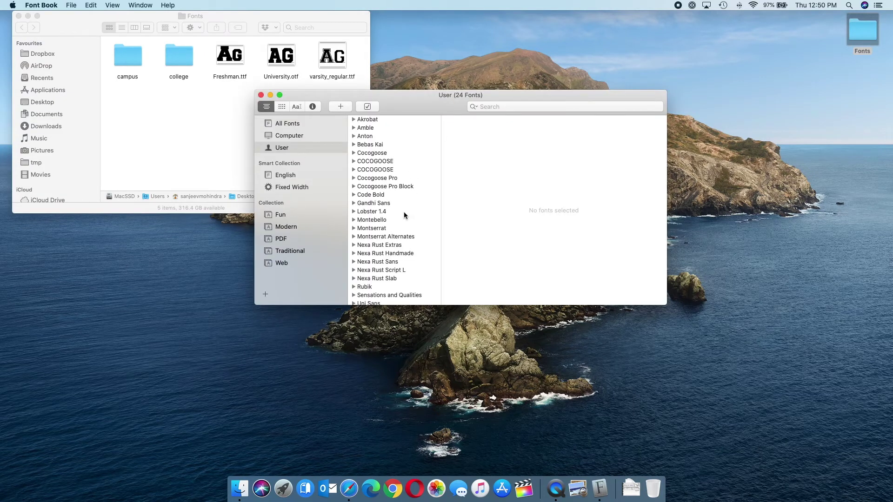
drag(405, 98, 484, 115)
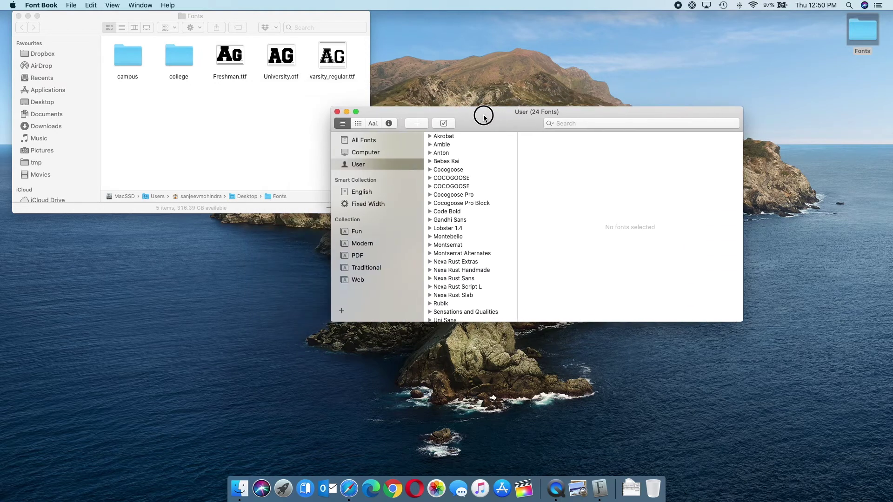
Add Freshman.ttf and varsity_regular.ttf together from the Fonts folder to Font Book's User collection.
click(221, 77)
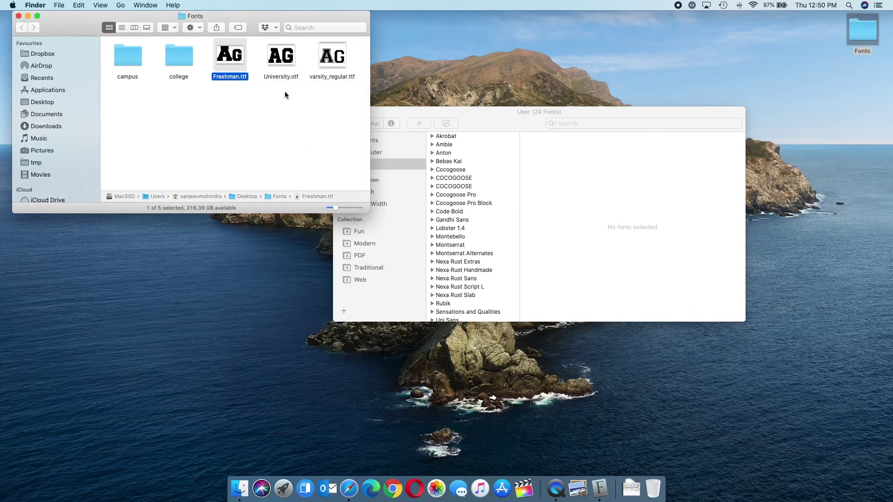
super+click(320, 77)
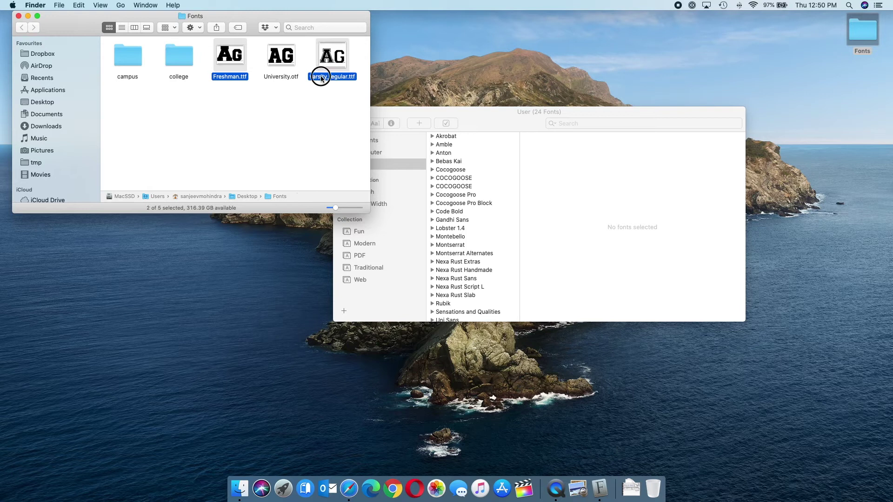
click(321, 77)
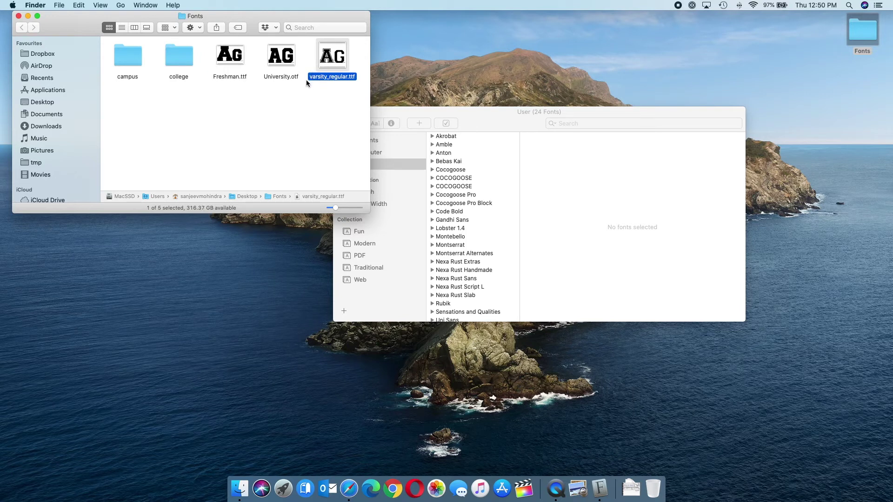
super+click(241, 77)
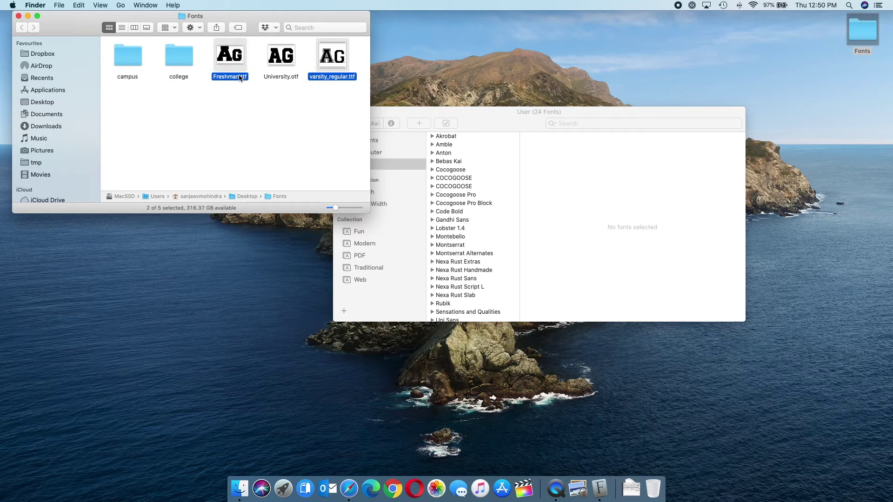
drag(247, 82, 453, 203)
click(204, 358)
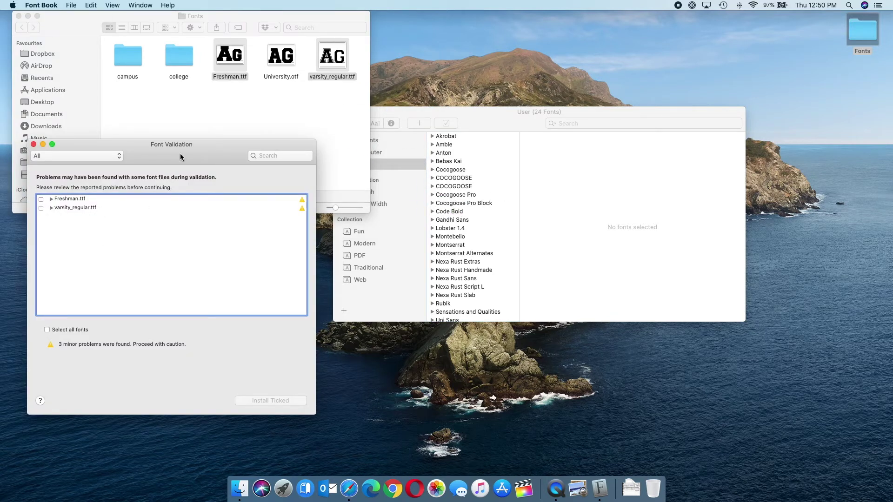
Tick Freshman.ttf and varsity_regular.ttf in the font validation results and install both.
drag(180, 148, 485, 104)
click(356, 164)
click(357, 164)
click(346, 156)
click(346, 164)
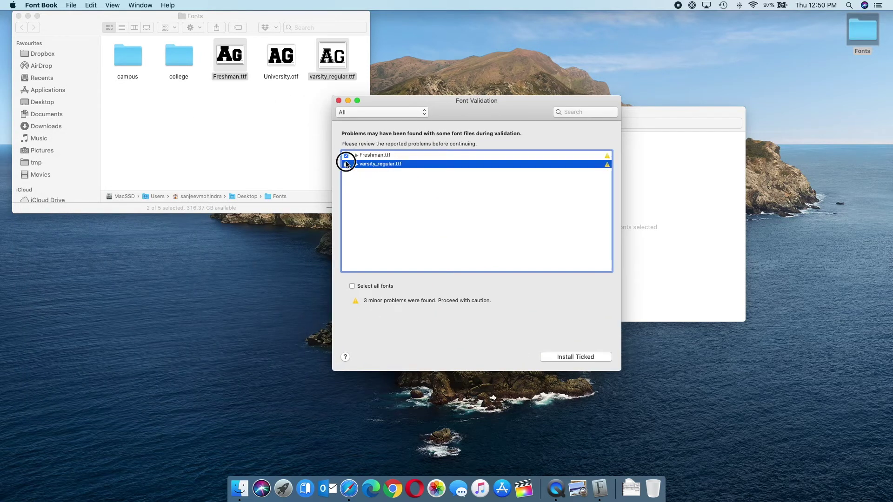
click(557, 356)
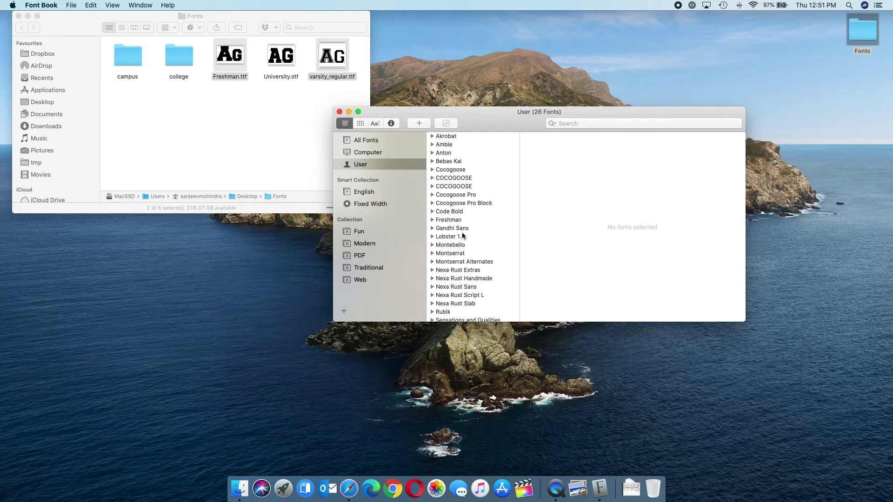
Preview the newly installed Freshman and Varsity fonts in the User collection.
click(444, 222)
click(432, 220)
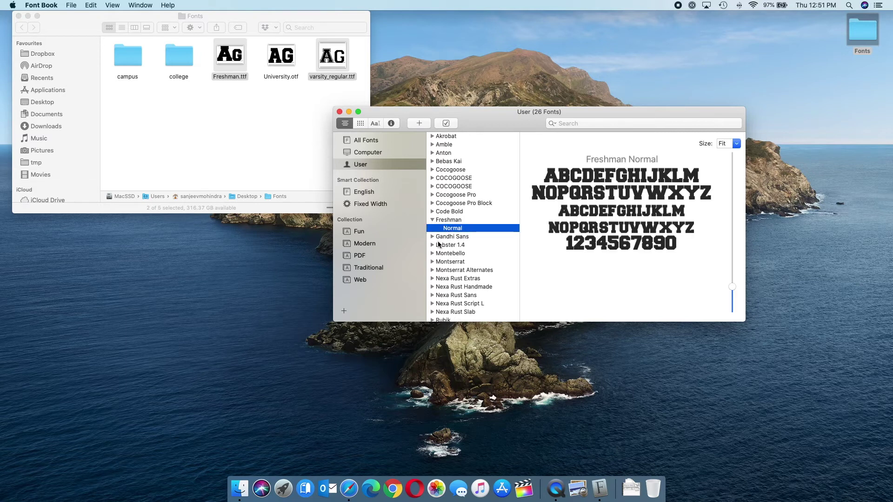
scroll(438, 246, down, 3)
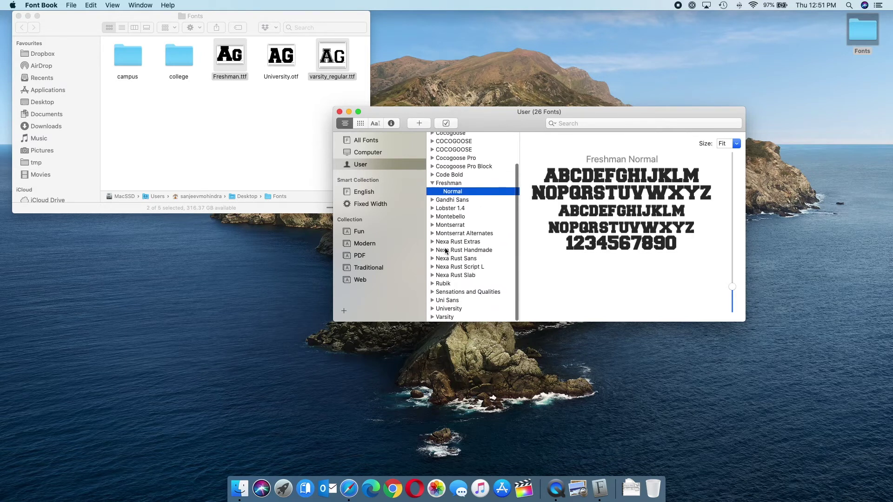
click(433, 318)
click(454, 318)
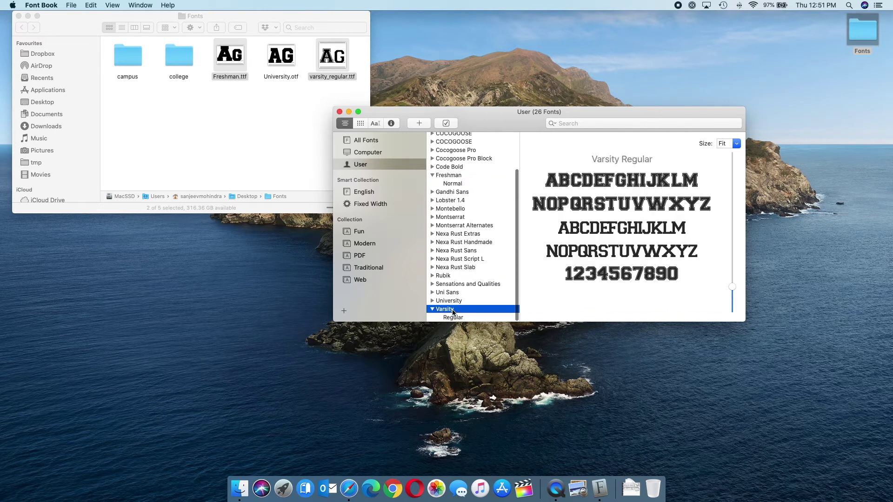
scroll(460, 269, up, 3)
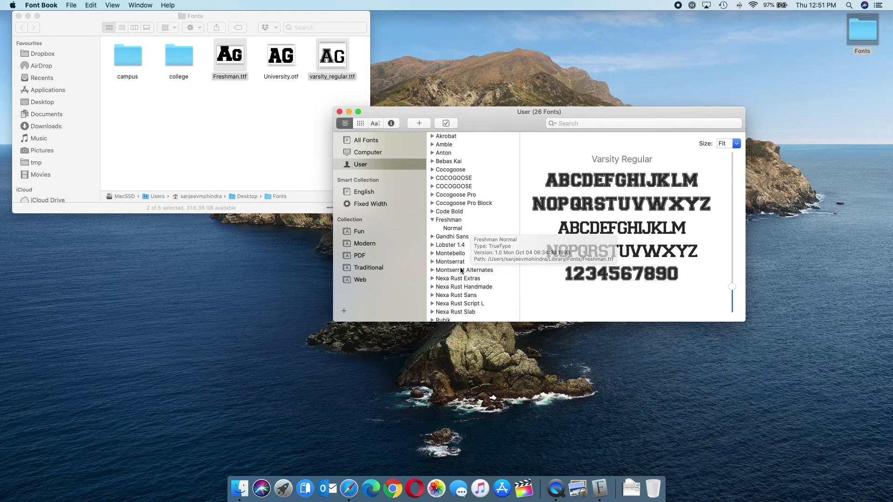
scroll(459, 269, down, 3)
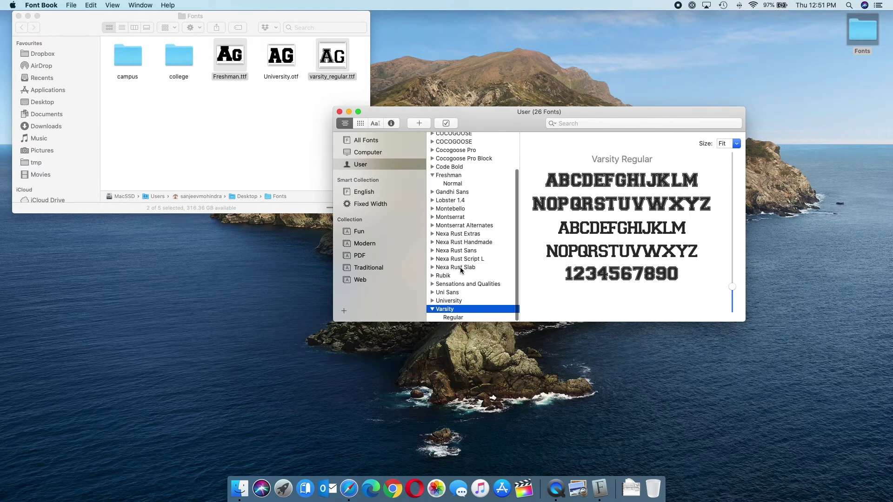
Switch Font Book to the Computer collection and add collegeb.ttf to it from the college folder.
click(373, 151)
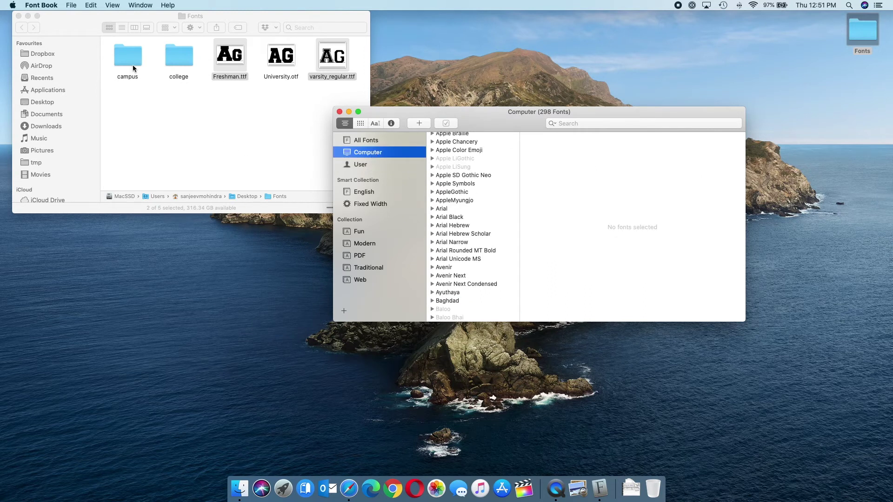
double_click(171, 60)
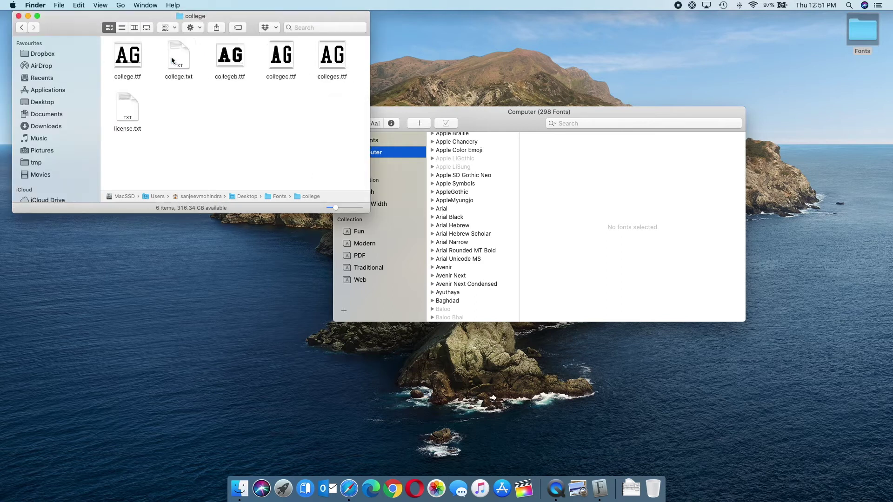
click(228, 94)
click(232, 79)
drag(231, 79, 456, 192)
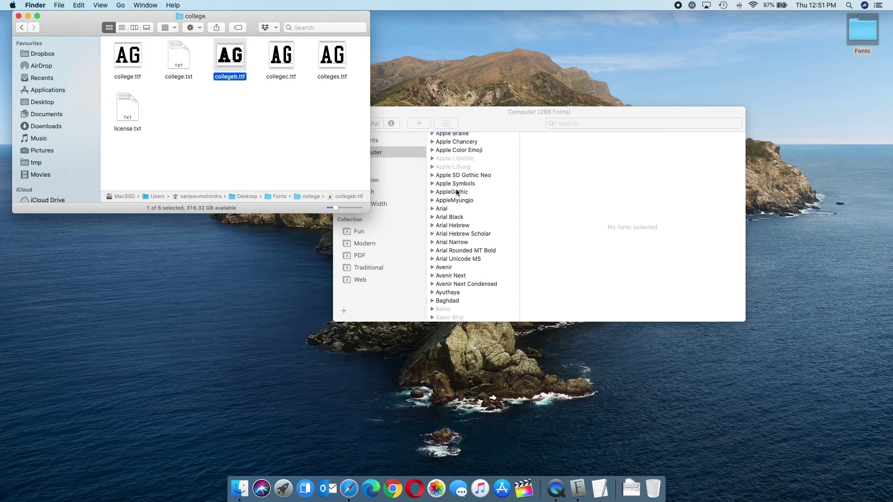
click(489, 100)
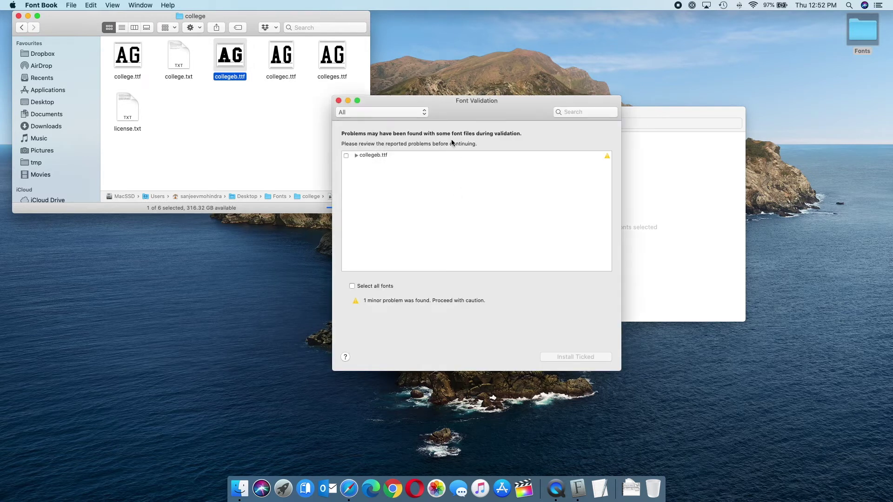
Install the validated collegeb.ttf as a system font, authorising it with the account password, and return to the User collection.
click(346, 155)
click(575, 357)
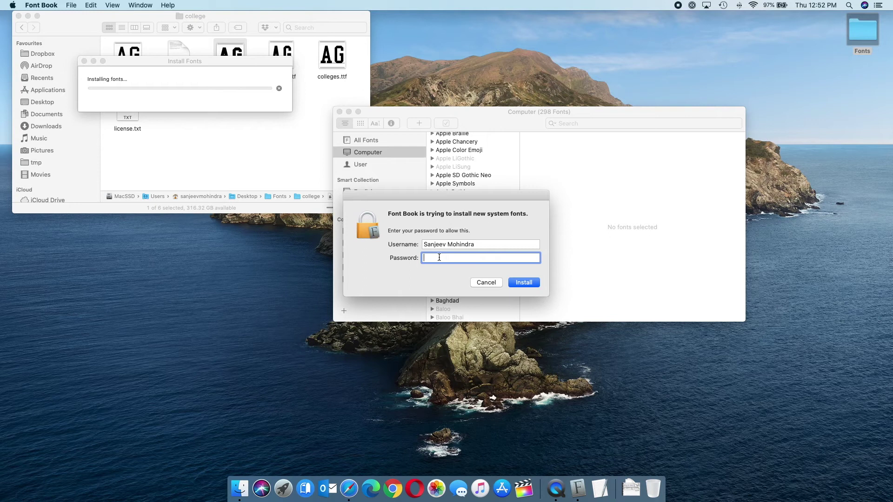
text(•••••••••)
key(Return)
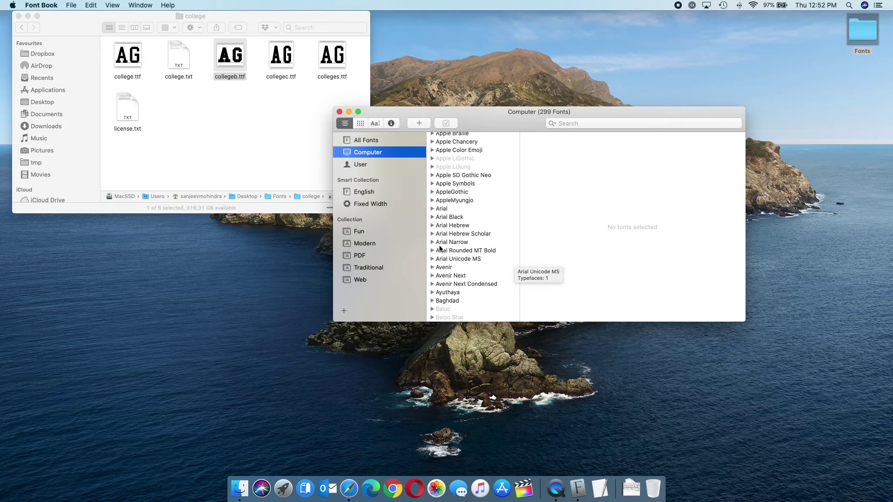
click(367, 164)
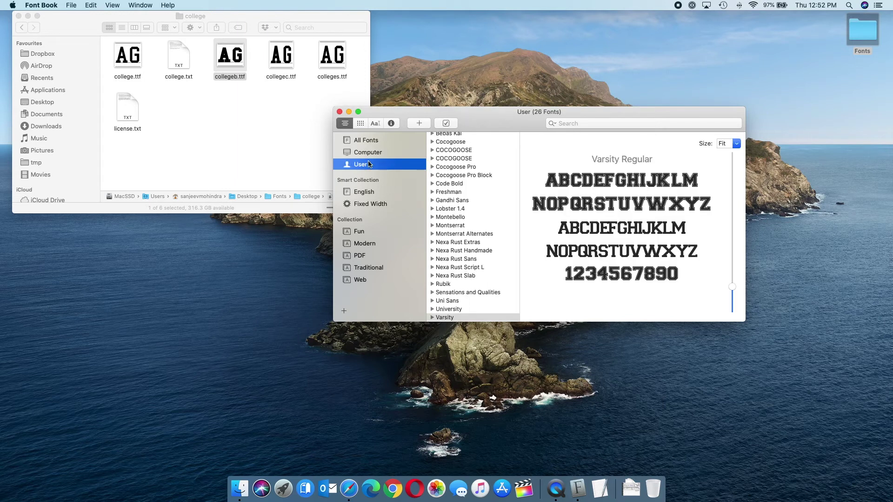
scroll(463, 226, down, 2)
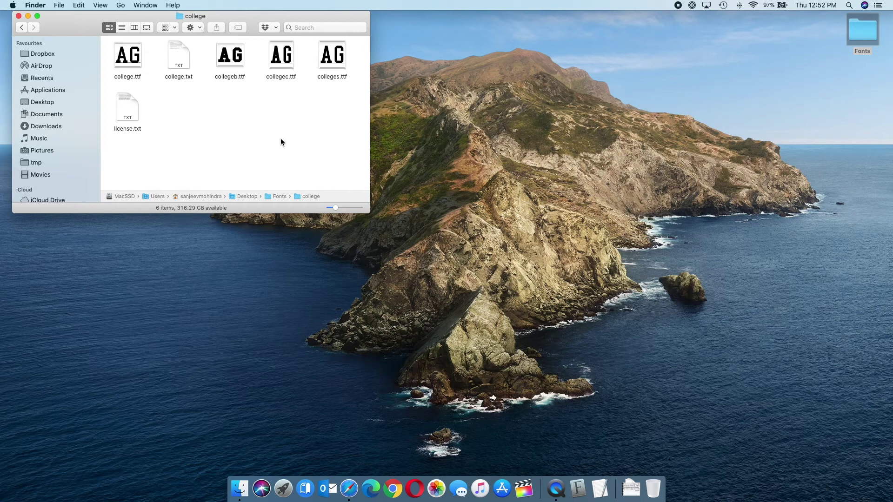
click(252, 413)
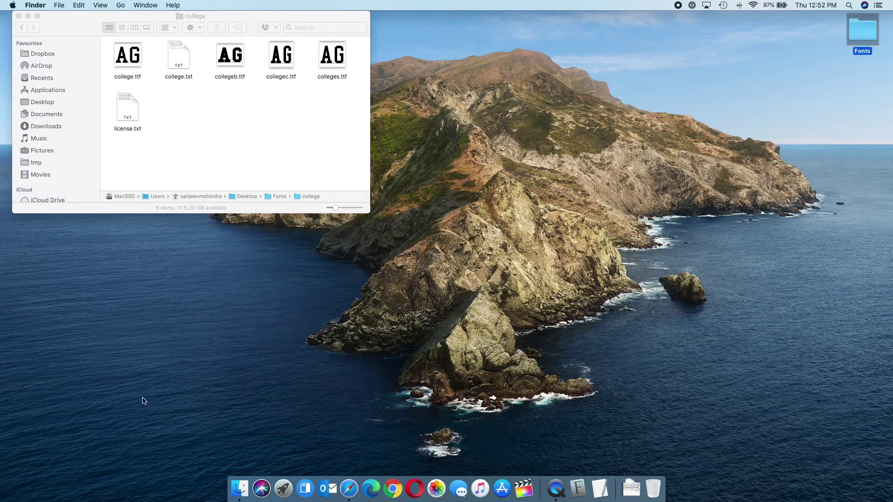
Switch to Finder and open the Fonts folder inside the user's Library folder.
click(236, 125)
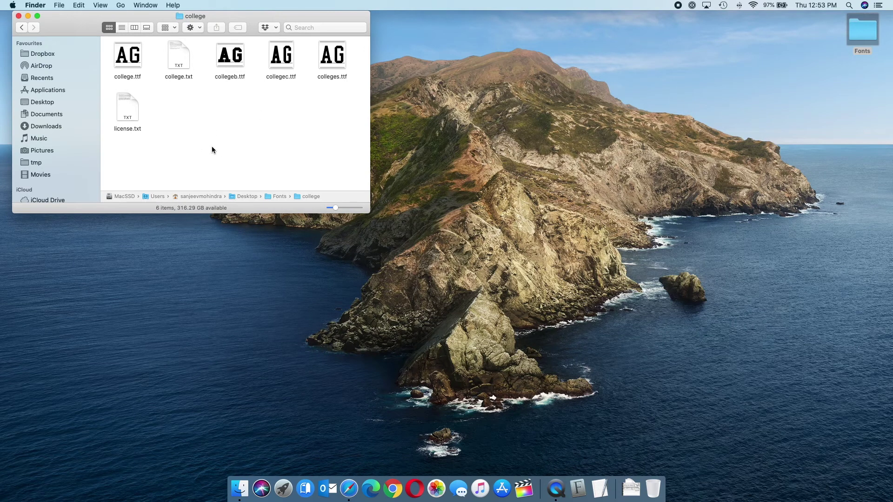
click(120, 7)
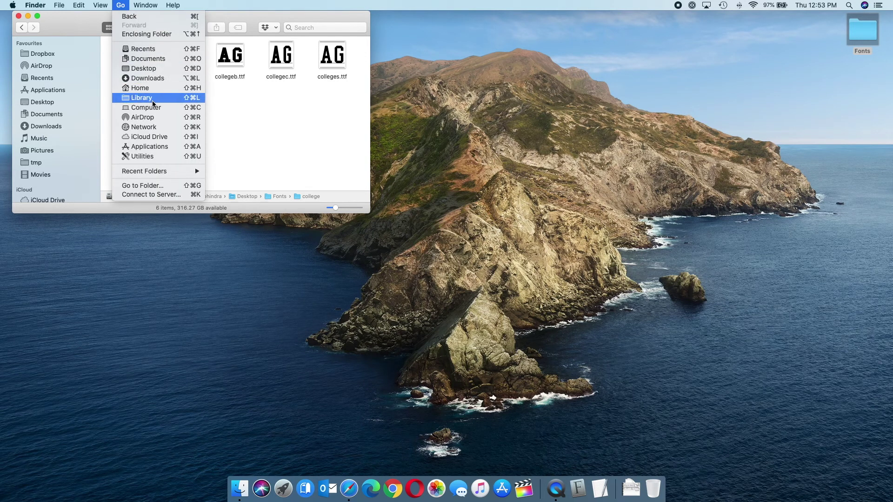
key(Escape)
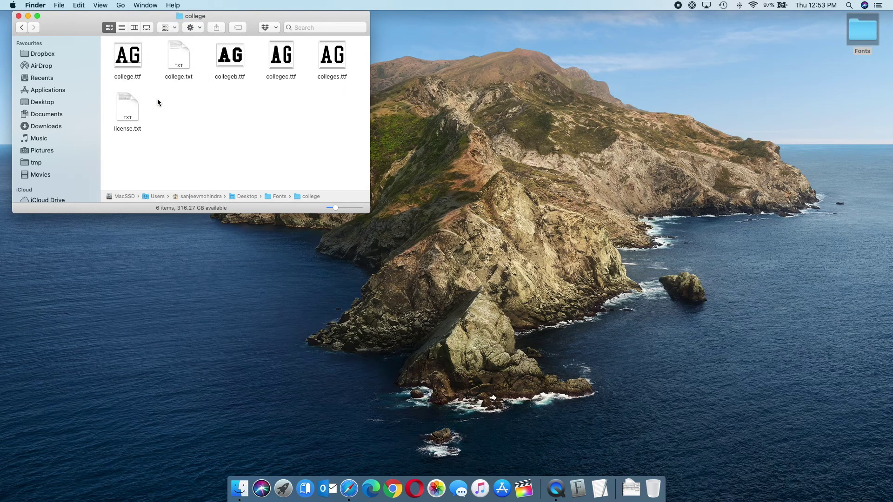
key(super+shift+l)
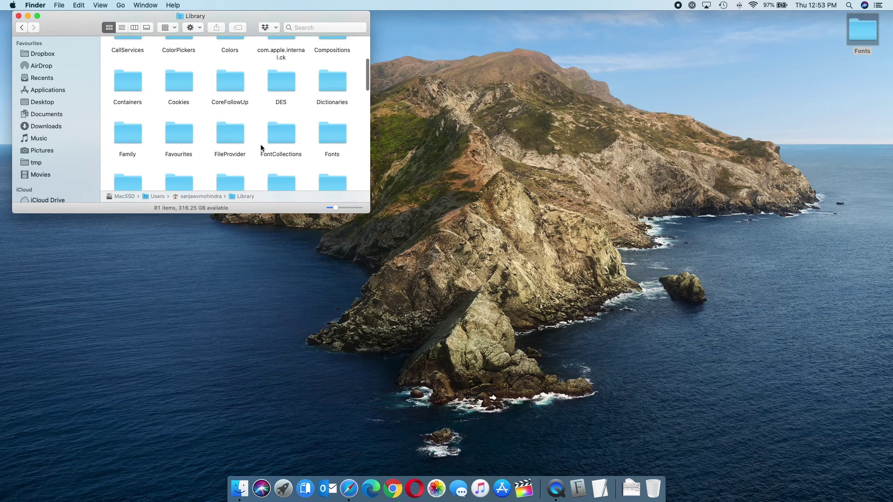
click(332, 140)
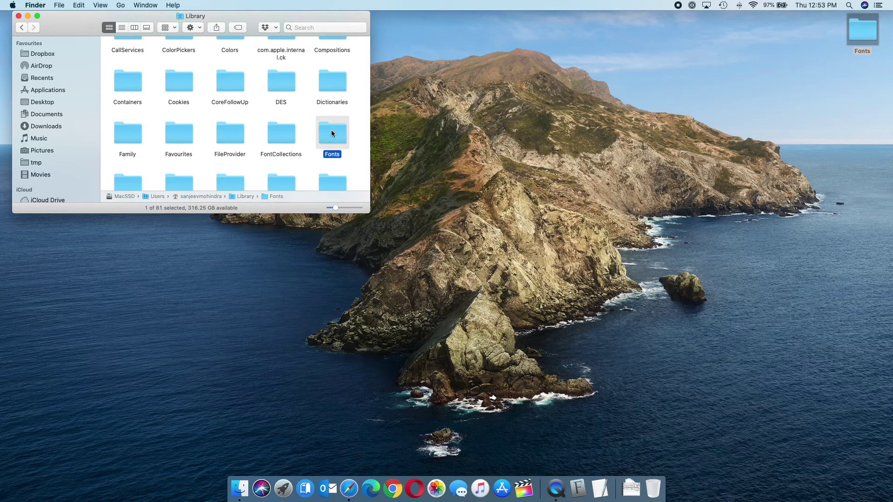
key(super+Down)
Move the Library's Fonts window to the middle of the desktop and look through its font files.
drag(229, 14, 449, 74)
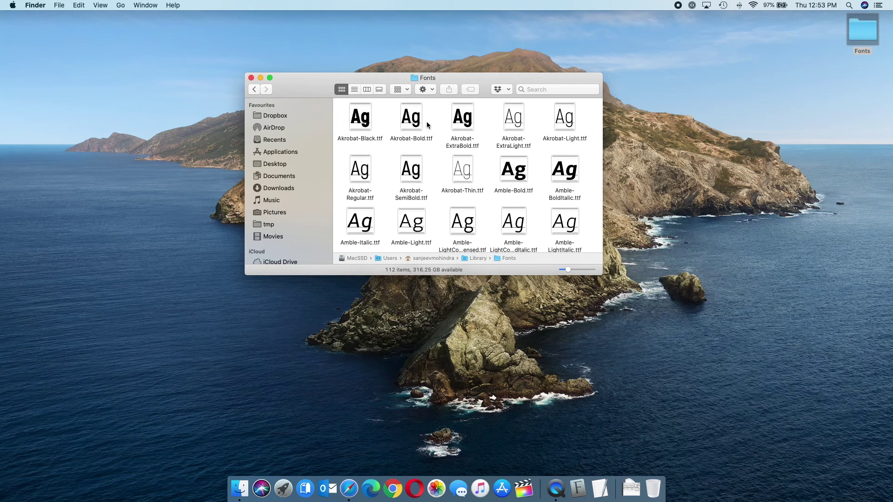
scroll(466, 221, down, 5)
scroll(467, 221, up, 5)
Open the campus folder inside the desktop's Fonts folder in a second Finder window.
click(862, 33)
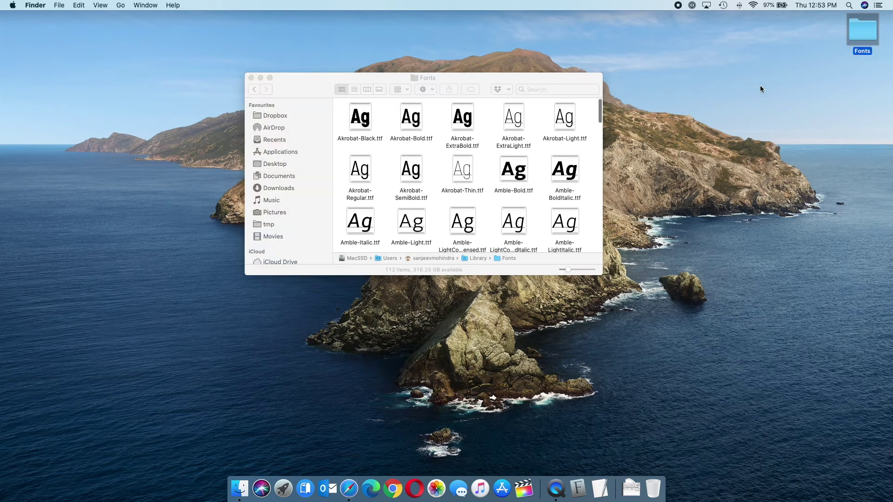
key(super+o)
key(Right)
key(super+o)
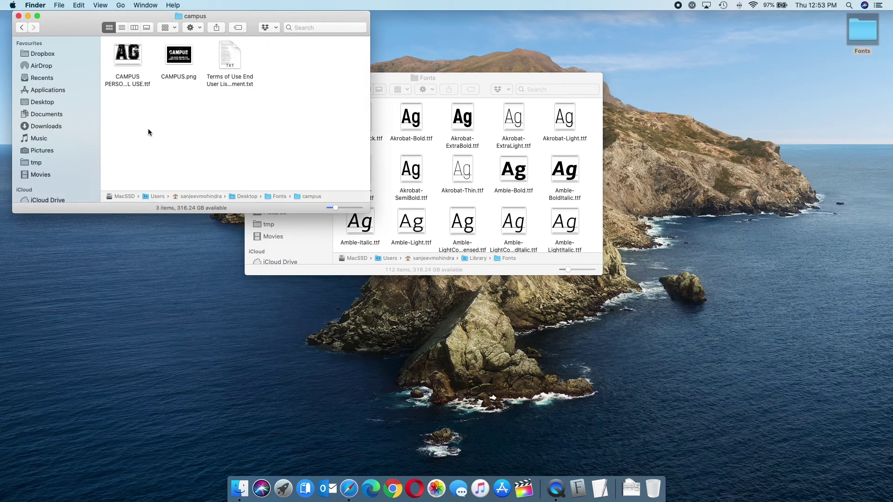
Move CAMPUS PERSONAL USE.ttf from the campus folder into the Library's Fonts folder.
click(131, 84)
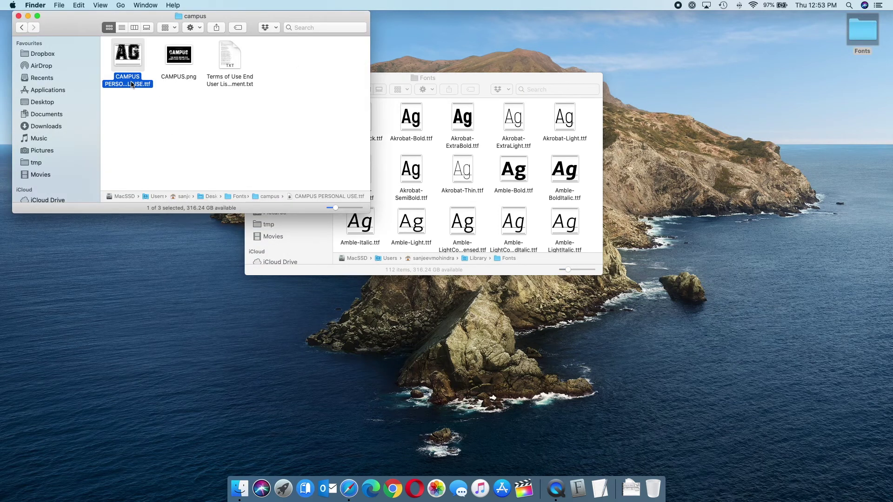
click(132, 84)
drag(131, 85, 449, 152)
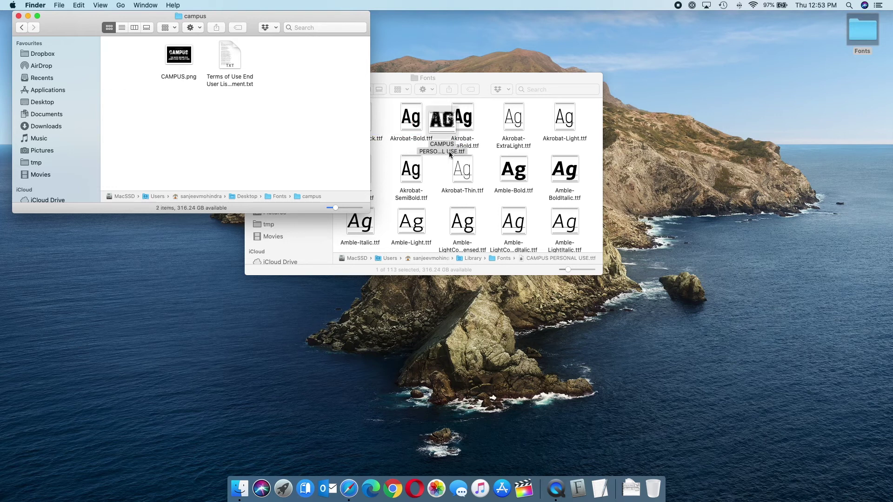
click(439, 187)
Open Font Book and expand the Bebas Kai family in the User collection.
click(581, 488)
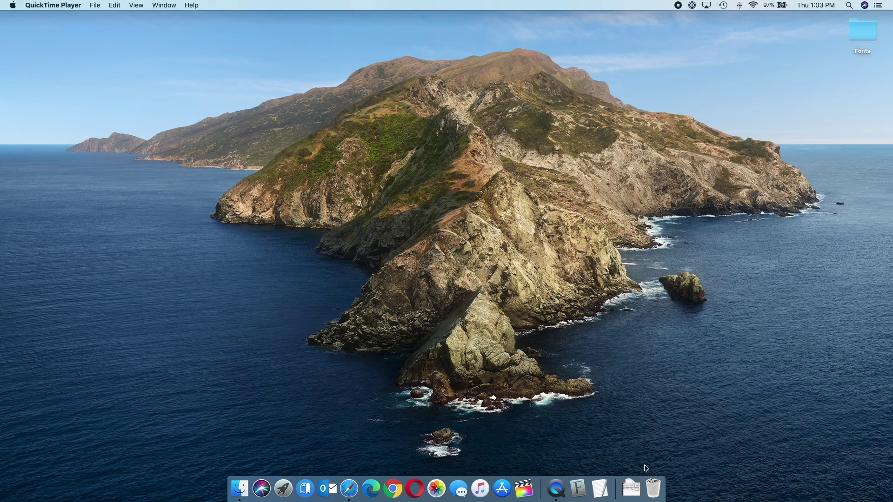
click(580, 493)
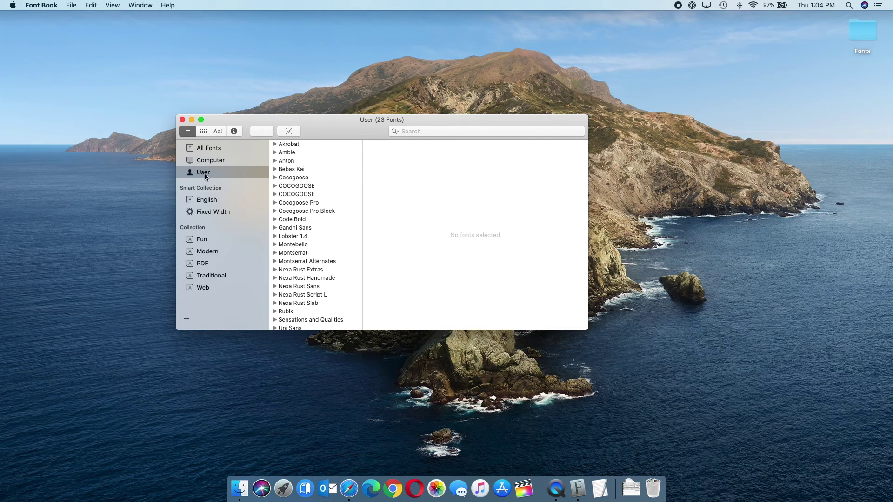
scroll(311, 229, down, 2)
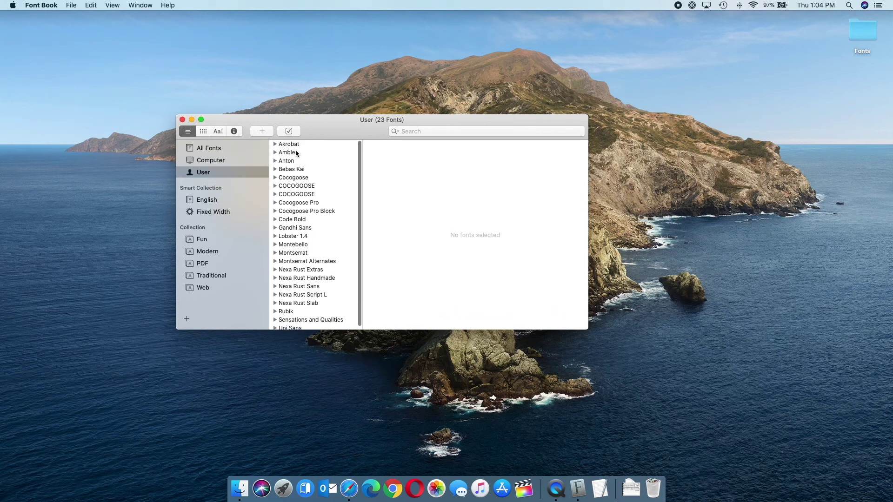
click(275, 170)
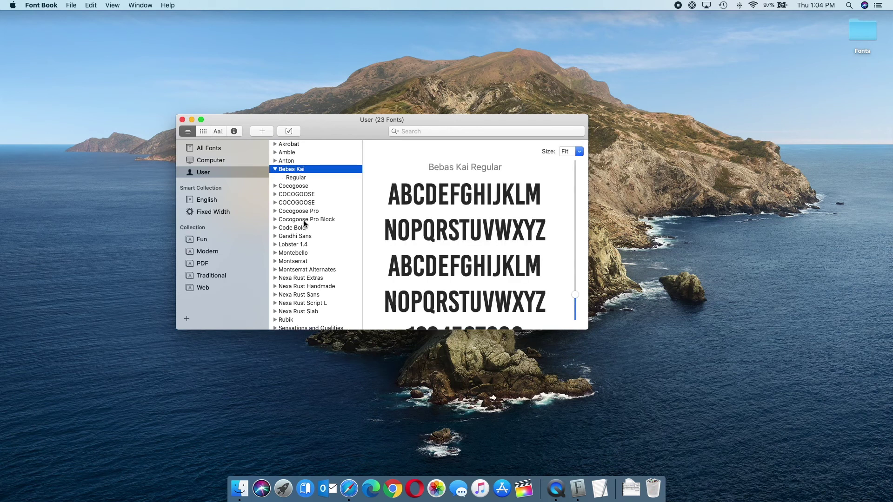
Disable the Bebas Kai font family and confirm the change.
right_click(314, 170)
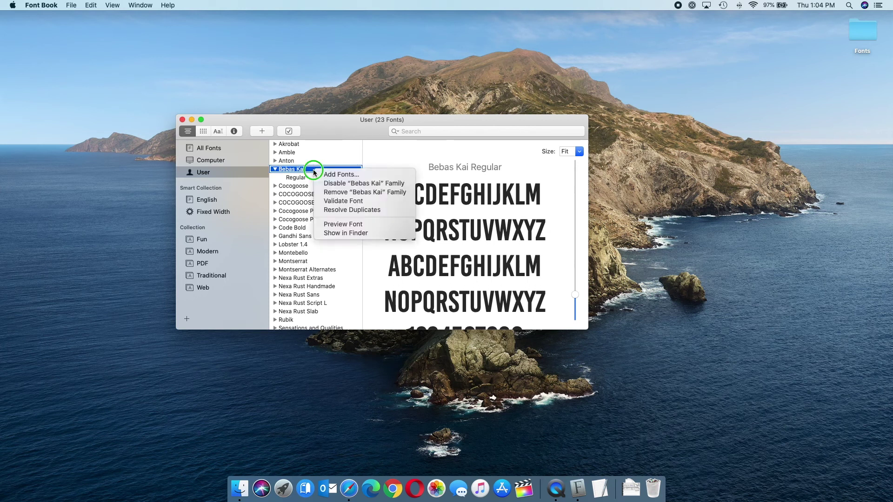
click(362, 185)
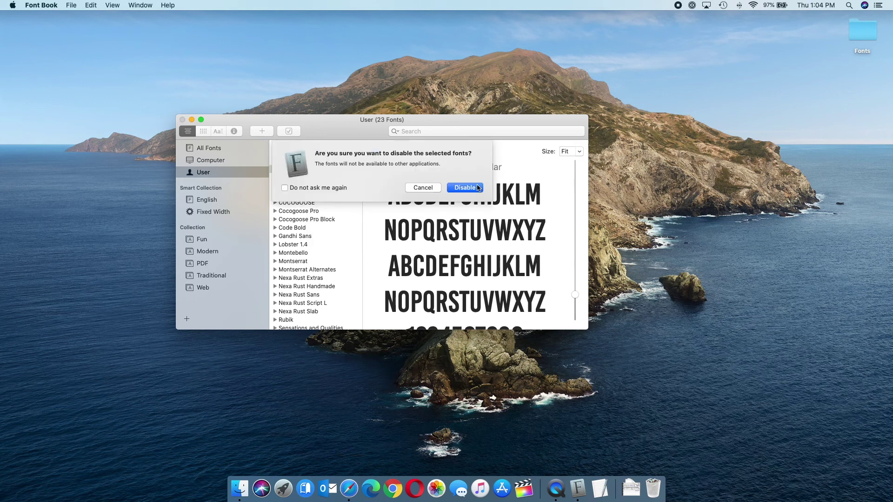
click(476, 185)
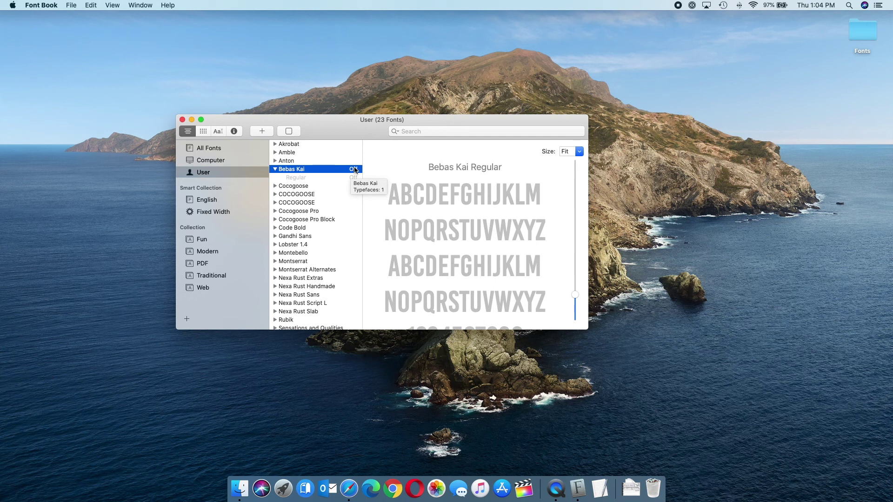
Remove the Bebas Kai family from the User collection and confirm the removal.
right_click(315, 170)
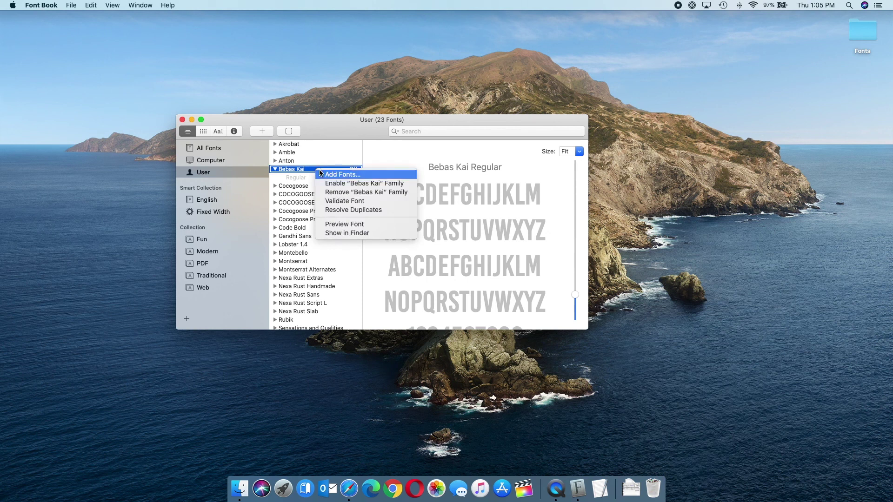
click(381, 192)
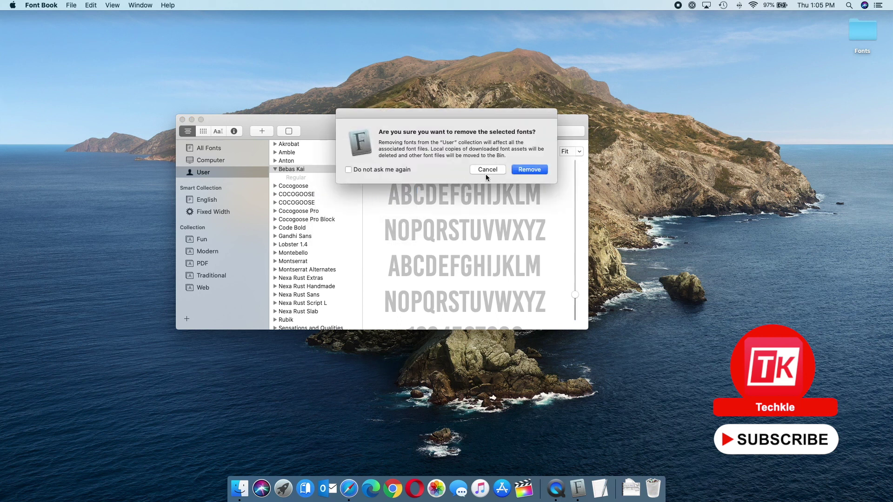
click(534, 171)
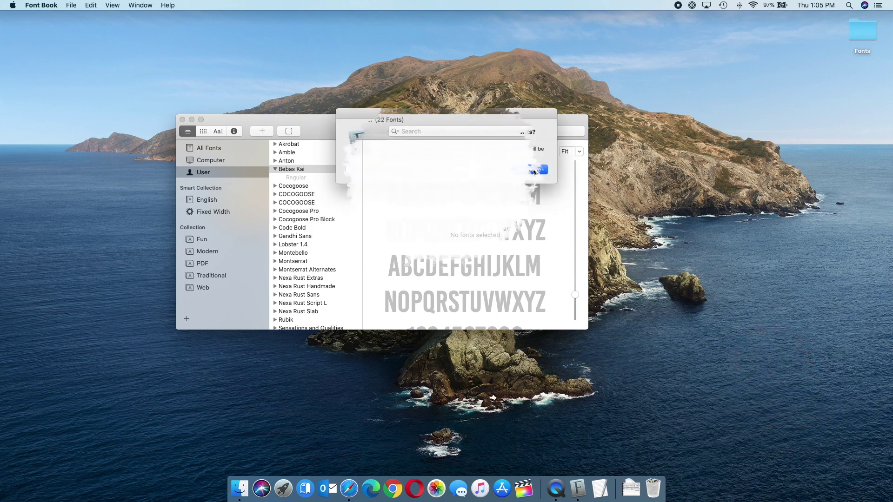